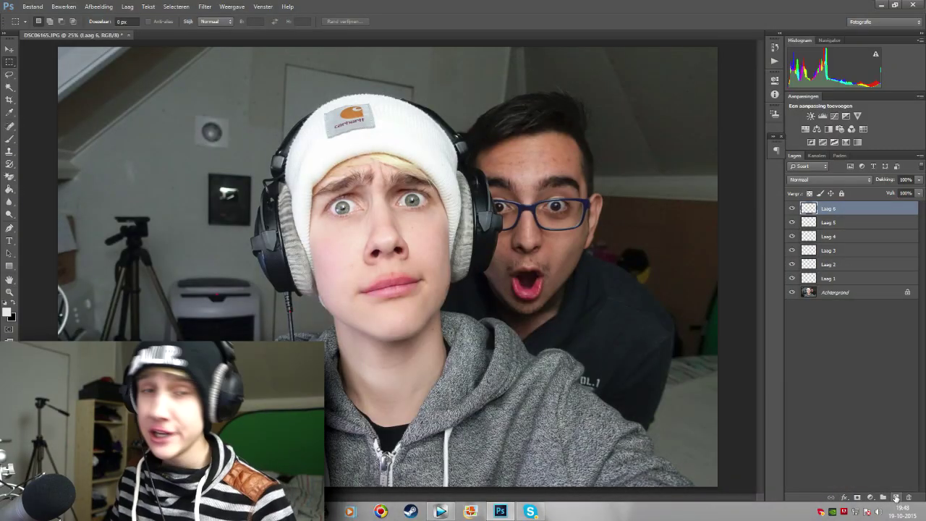
Step: Add the sixth empty layer above the selfie photo
click(896, 498)
click(896, 498)
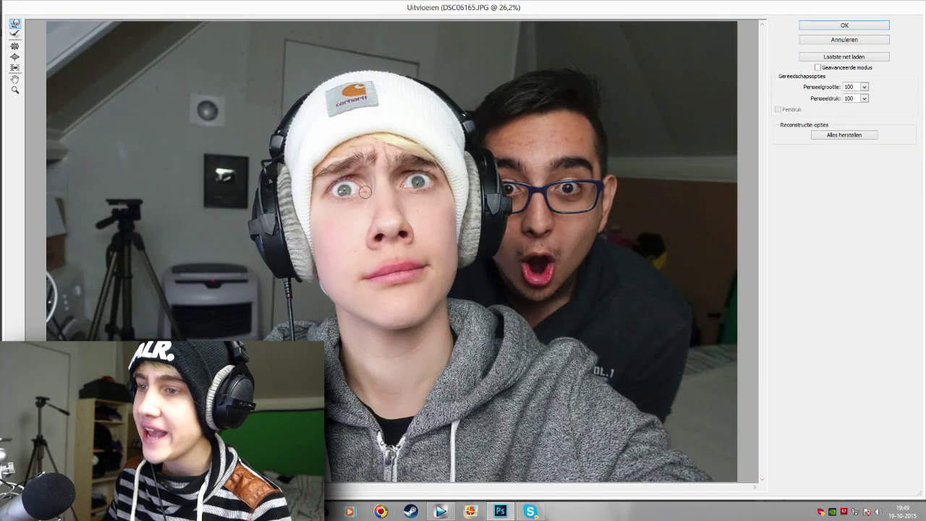
Step: Enlarge the Liquify brush and bloat both of the beanie guy's eyes into bulges
key(bracketright)
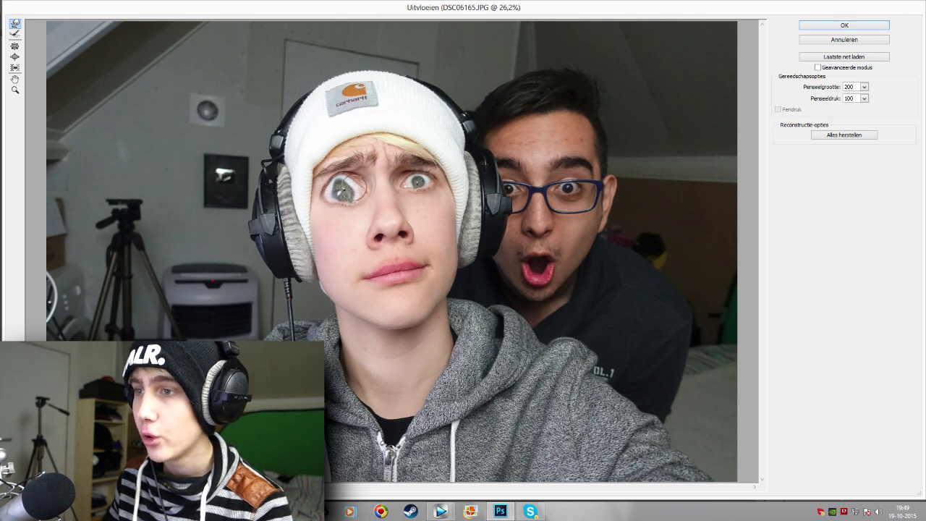
click(339, 188)
click(431, 184)
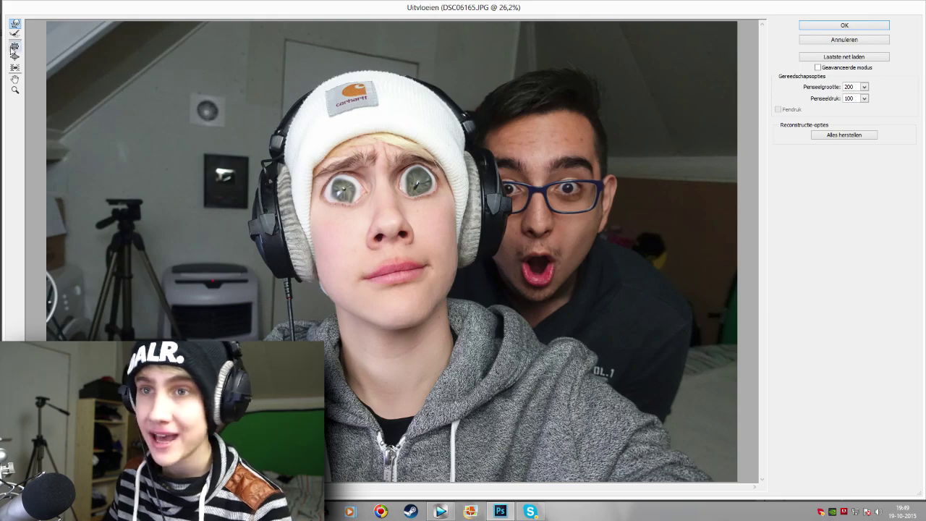
click(15, 47)
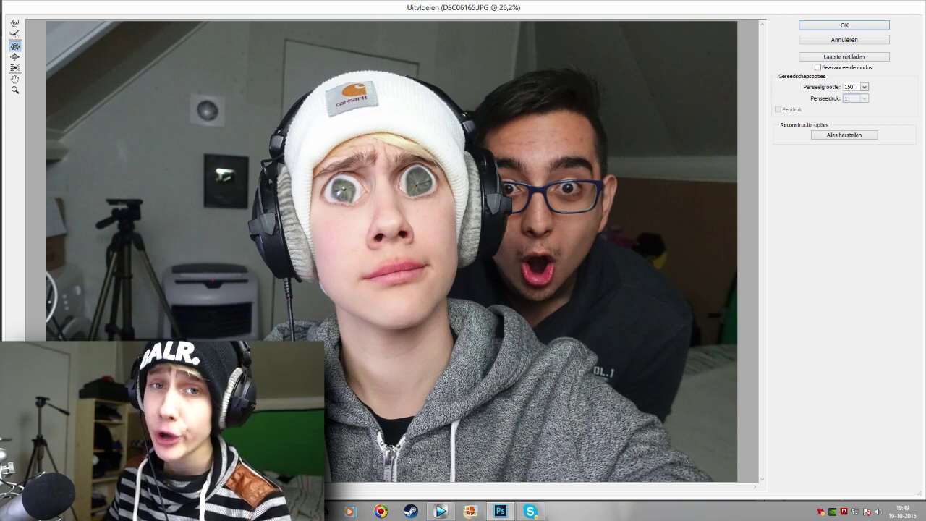
Step: Bloat the beanie guy's nostrils into swollen dark holes with a size 300 brush
key(b)
drag(394, 234, 403, 235)
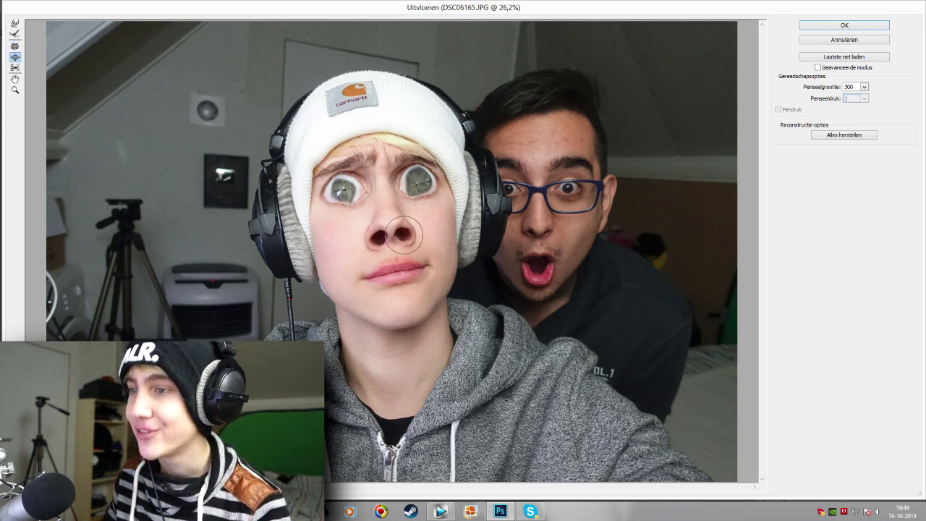
mouse_move(375, 235)
mouse_down()
mouse_move(403, 236)
mouse_move(386, 239)
mouse_up()
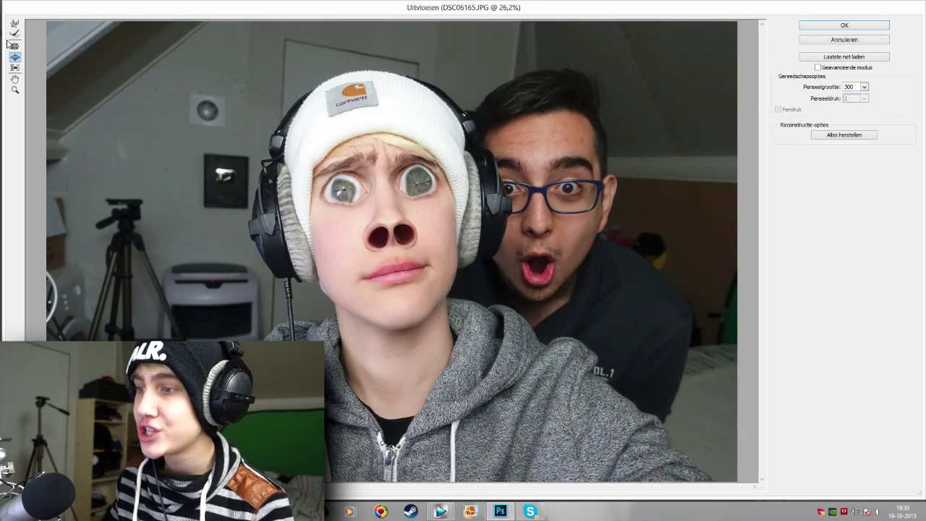
Step: Bloat the second man's mouth into a huge gape with a size 600 brush
key(bracketright)
key(bracketright)
key(bracketright)
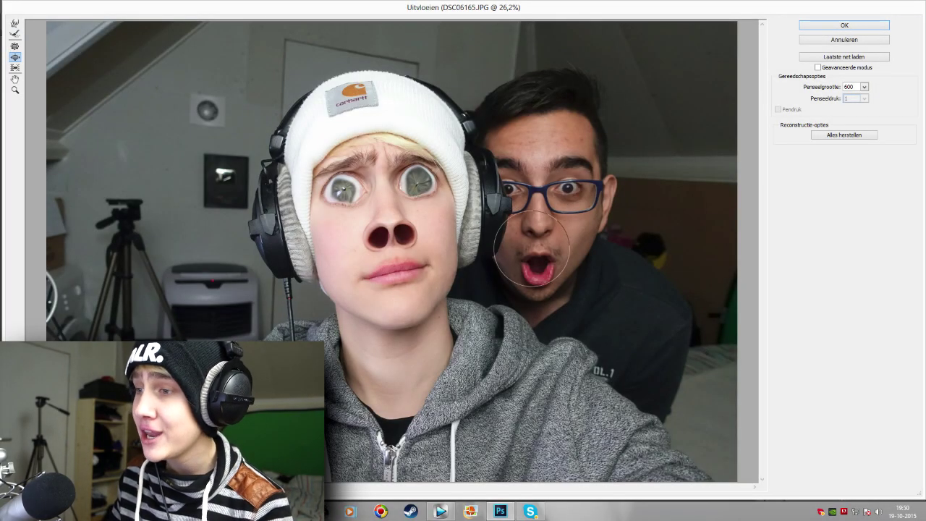
click(541, 264)
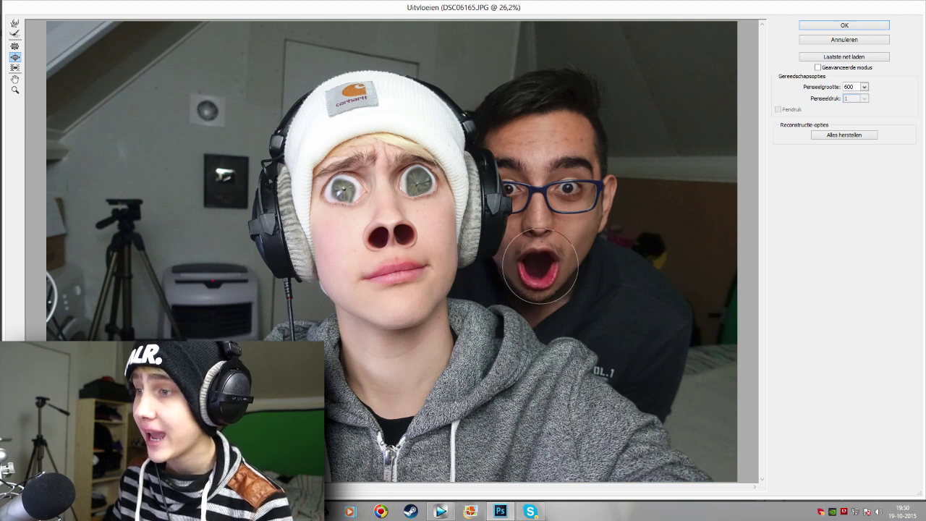
click(540, 265)
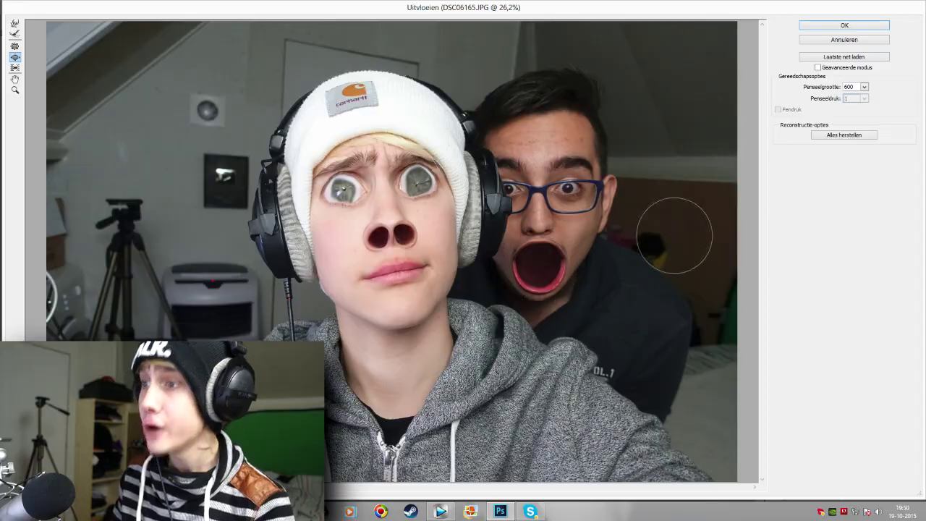
key(bracketleft)
key(bracketleft)
key(bracketleft)
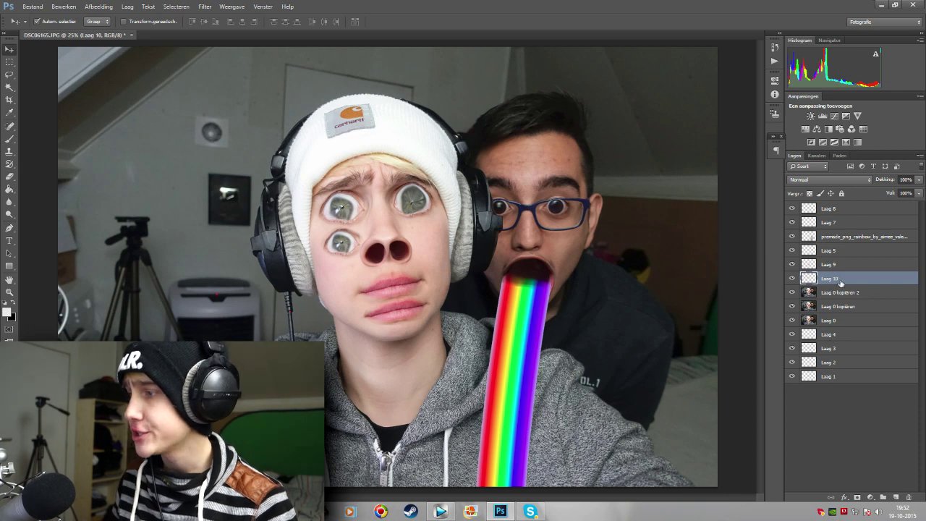
Step: Bring up the context menu for the extra eye layer
right_click(841, 283)
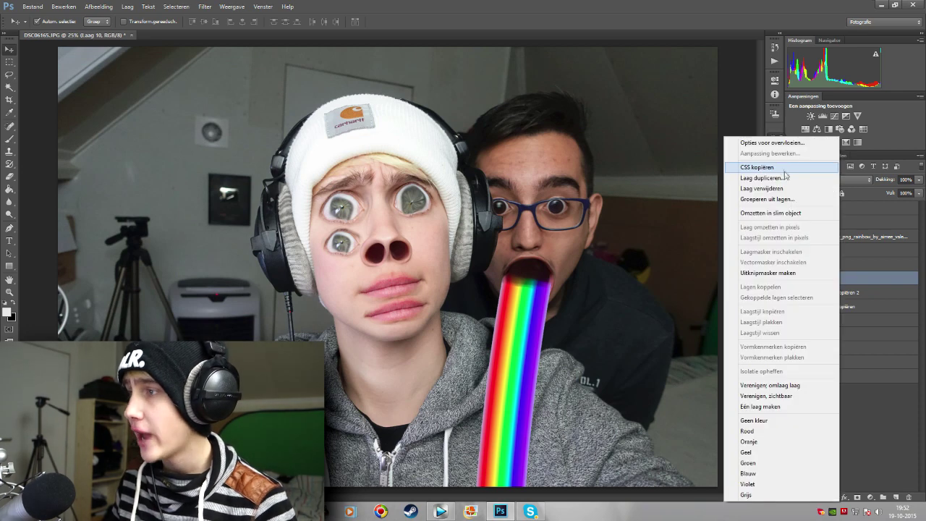
Step: Duplicate the eye layer as a fourth eye right of the nose, then zoom out
click(782, 168)
click(395, 110)
drag(347, 246, 430, 235)
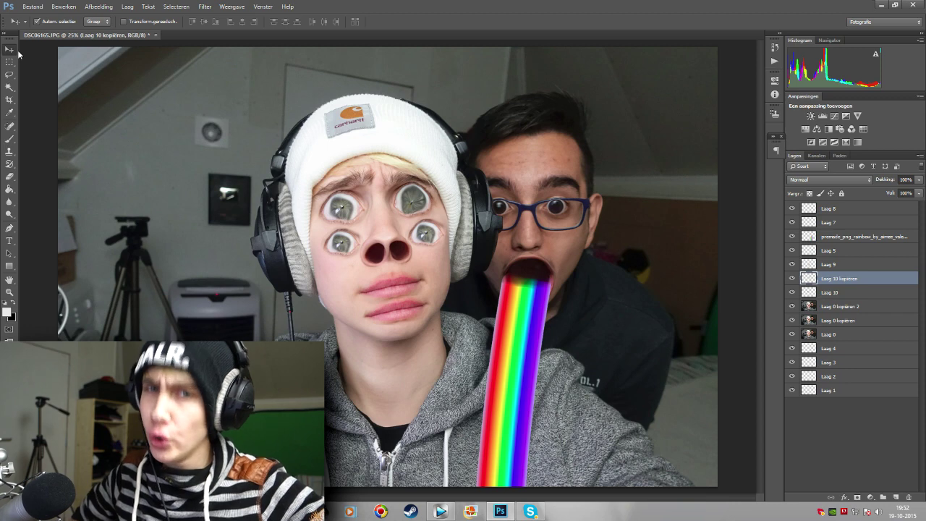
click(10, 292)
right_click(125, 283)
alt+click(110, 125)
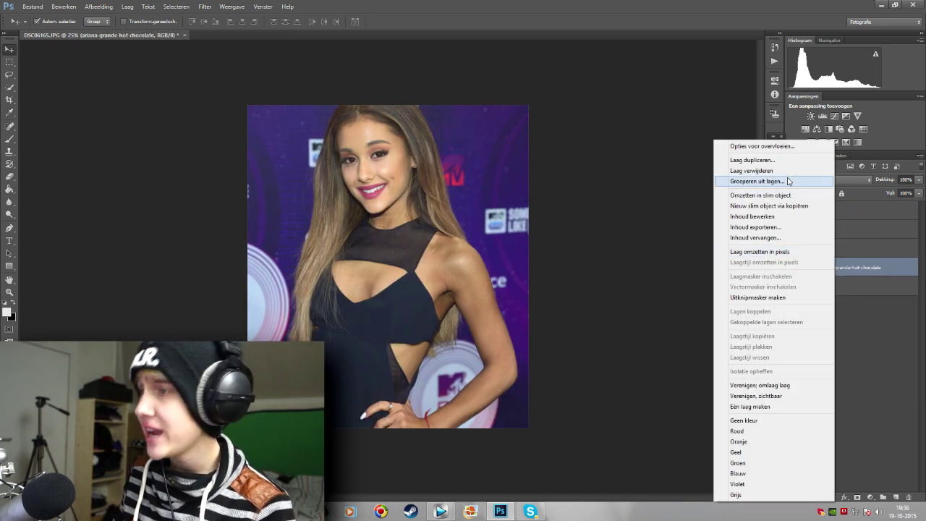
Step: Duplicate the celebrity photo layer and open the copy in Liquify
click(752, 160)
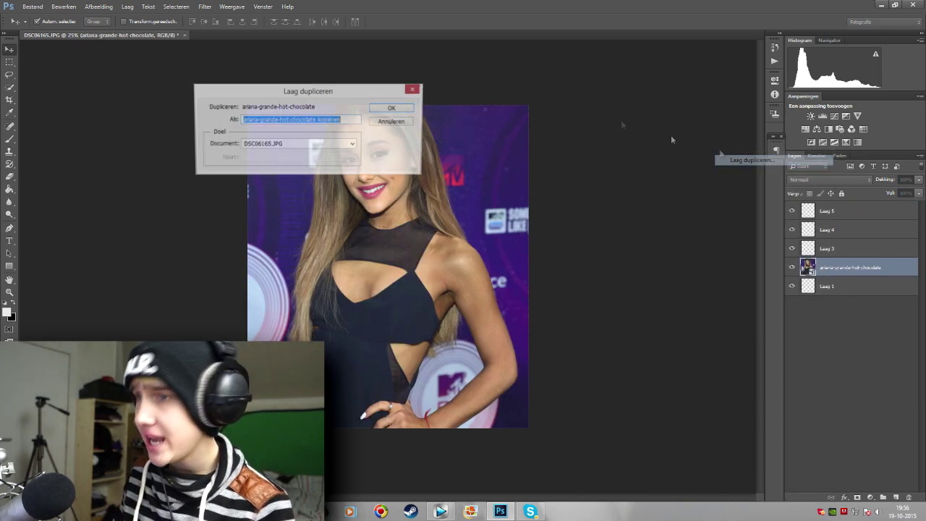
key(Return)
click(205, 6)
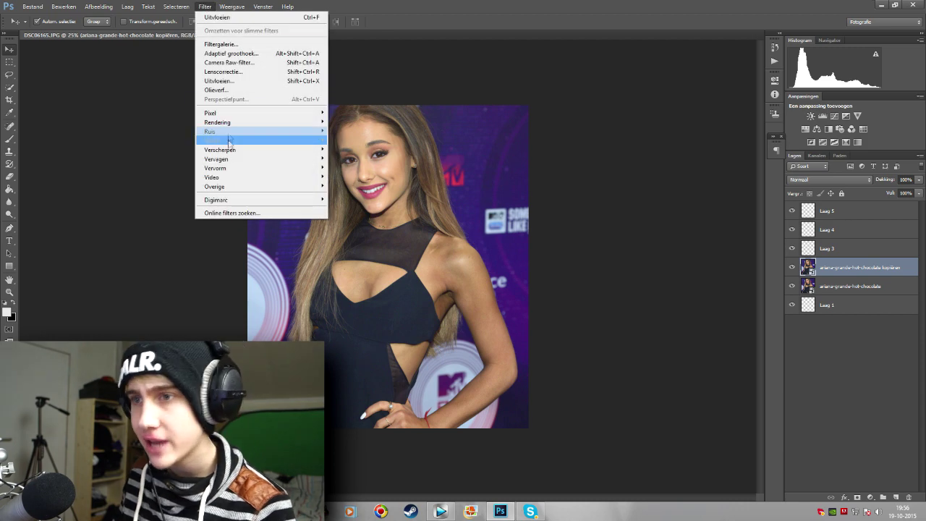
click(221, 80)
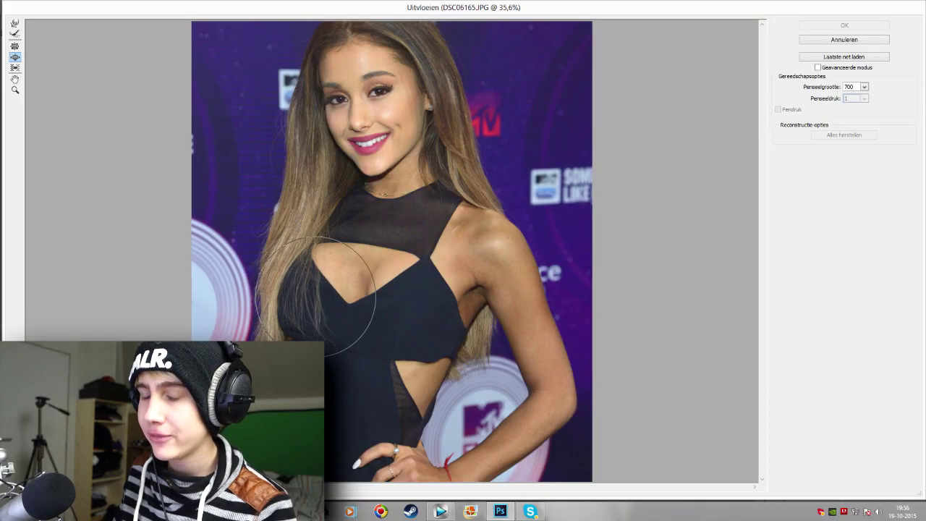
Step: Bloat both sides of the woman's chest, undoing the oversized right bulge
drag(315, 296, 319, 295)
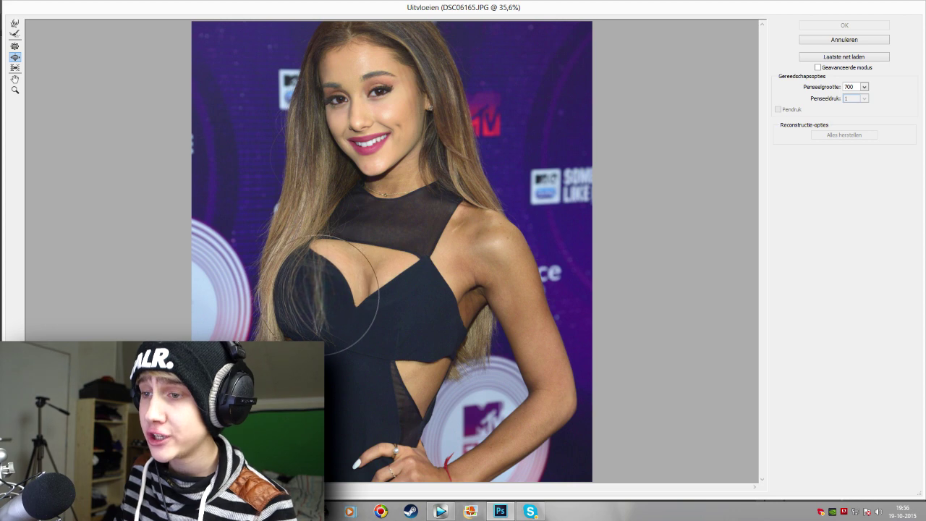
drag(320, 295, 322, 295)
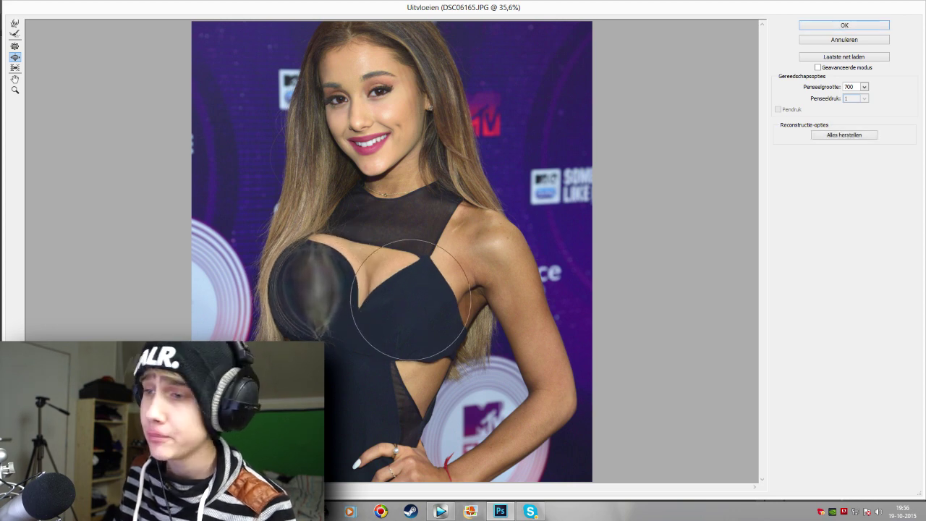
drag(411, 299, 412, 299)
key(ctrl+z)
Step: Reshape both chest bulges outward with the Forward Warp tool
click(15, 23)
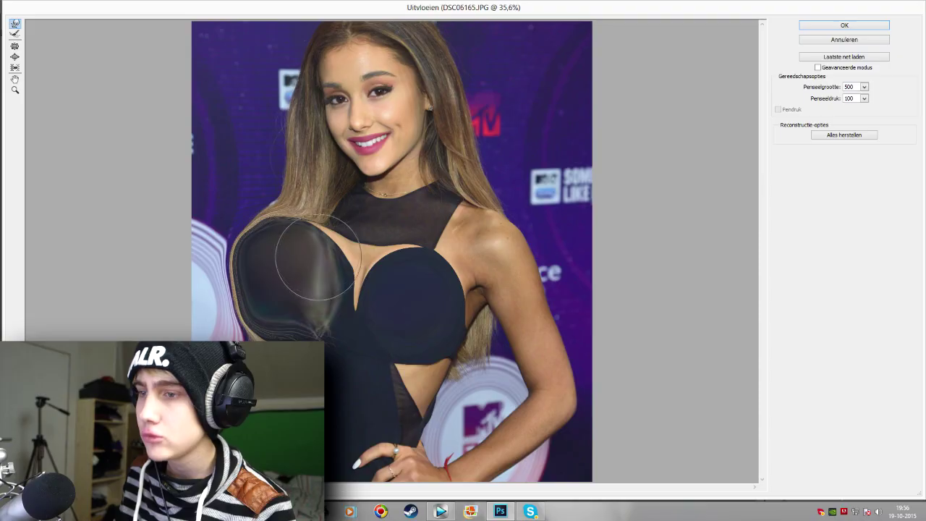
drag(318, 259, 324, 311)
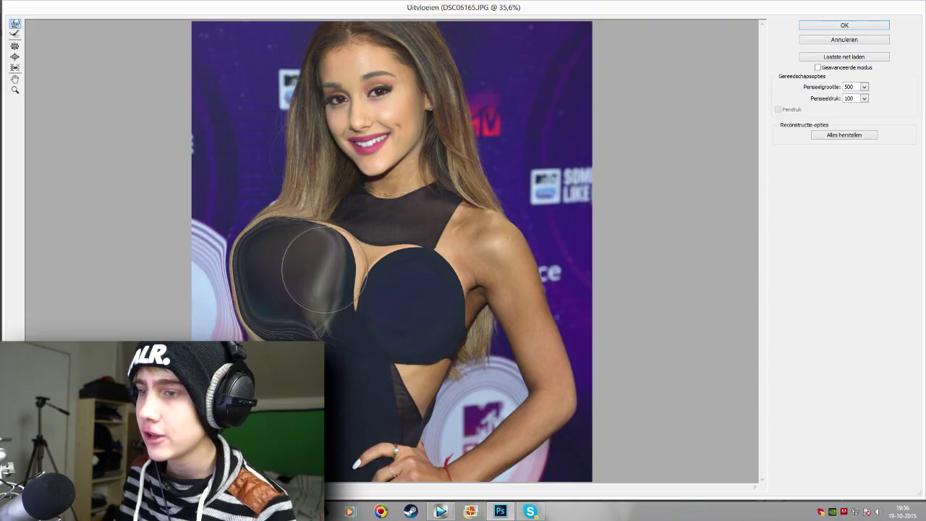
mouse_move(391, 282)
mouse_down()
mouse_move(413, 269)
mouse_move(451, 331)
mouse_move(424, 341)
mouse_move(407, 265)
mouse_up()
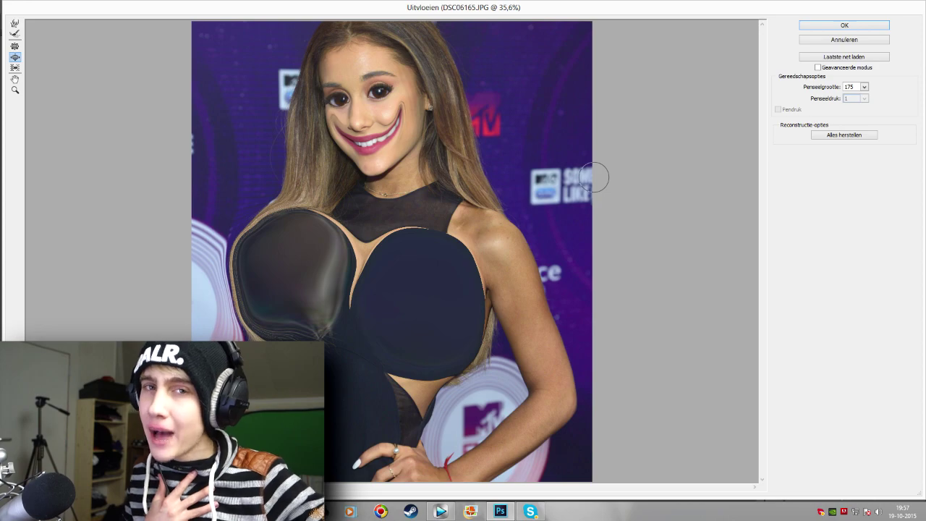
key(w)
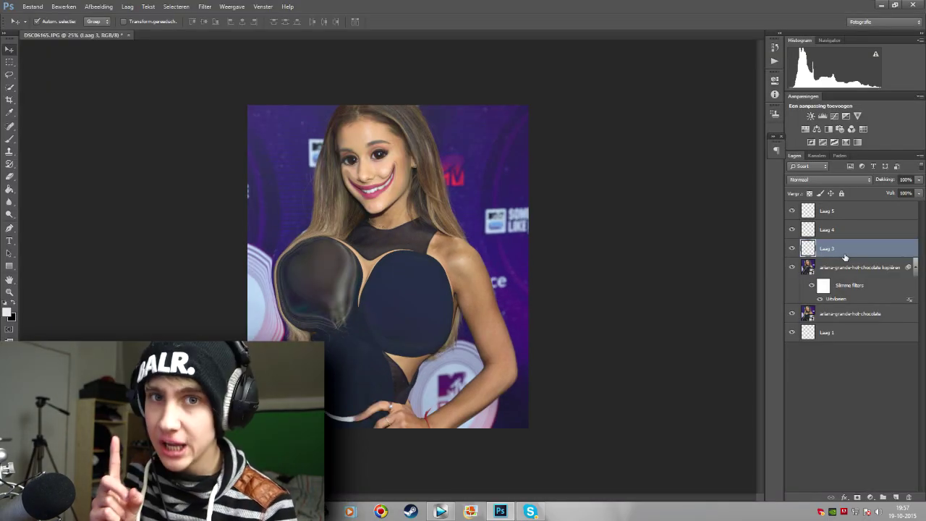
Step: Paste the bespectacled man's face, duplicate its layer, and move the copy onto the right bulge
key(ctrl+v)
right_click(829, 250)
click(746, 177)
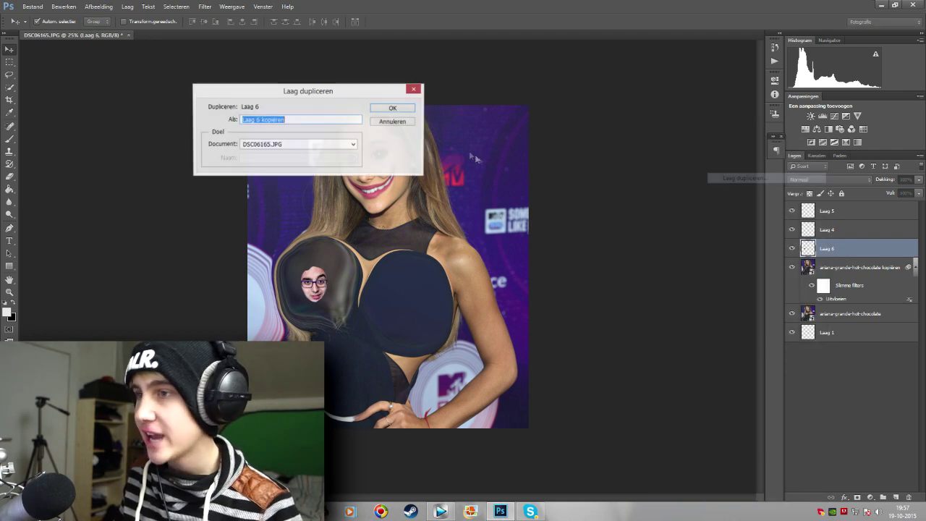
click(401, 107)
drag(323, 287, 406, 302)
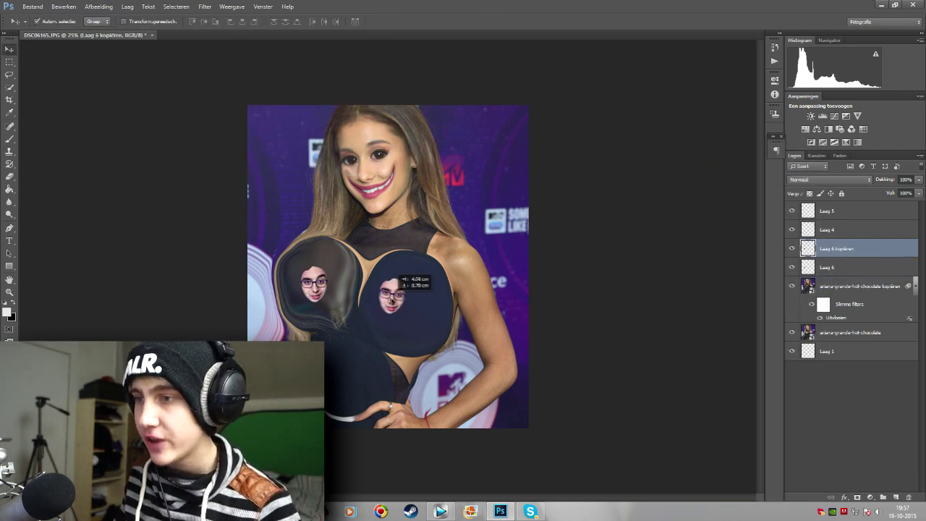